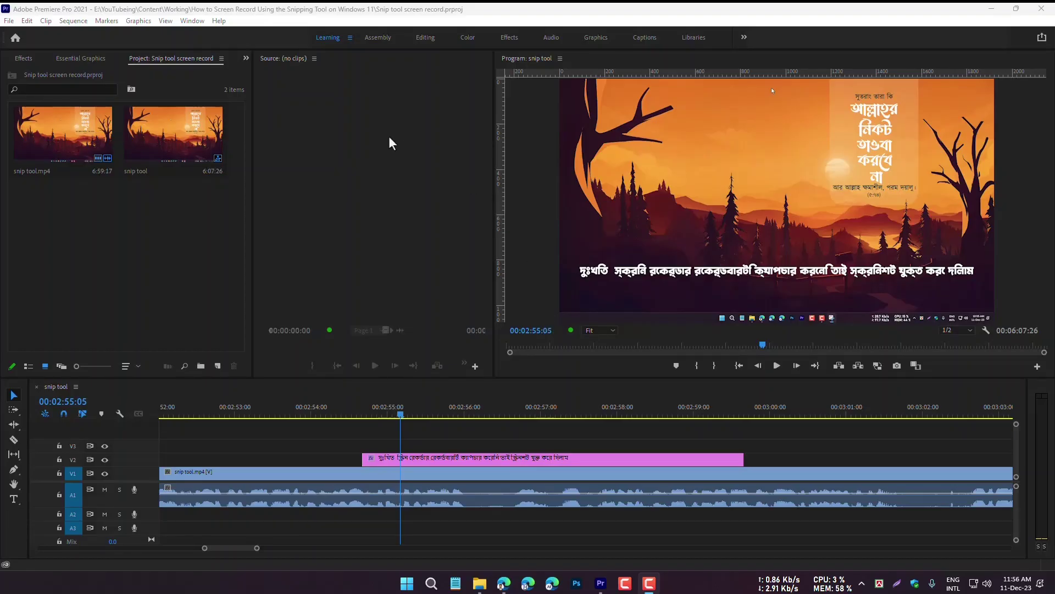
# - Set the graphics text engine preference to South Asian and Middle Eastern and apply it
pyautogui.click(25, 24)
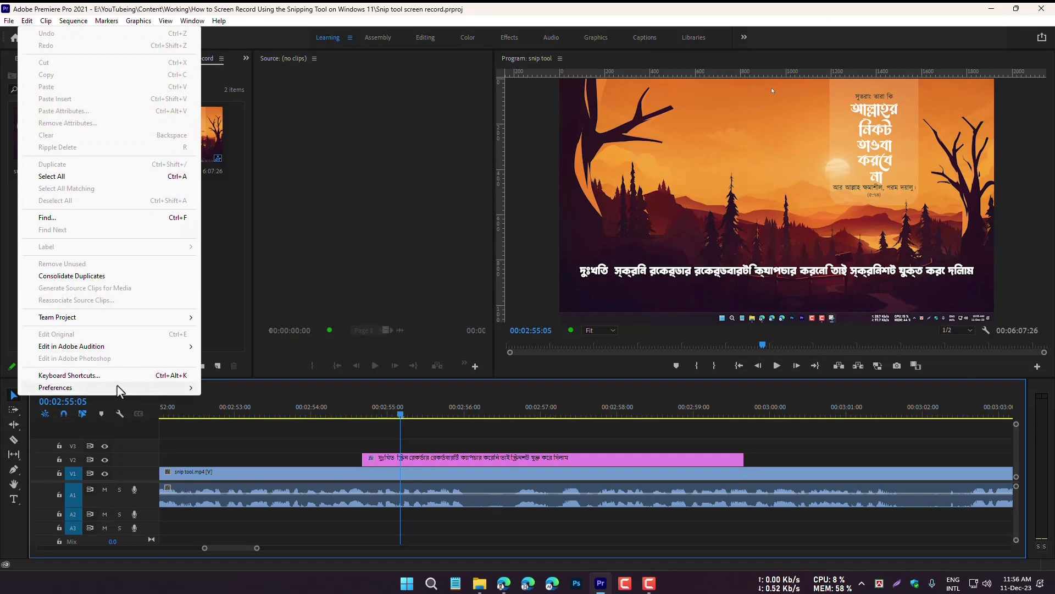
pyautogui.moveTo(106, 392)
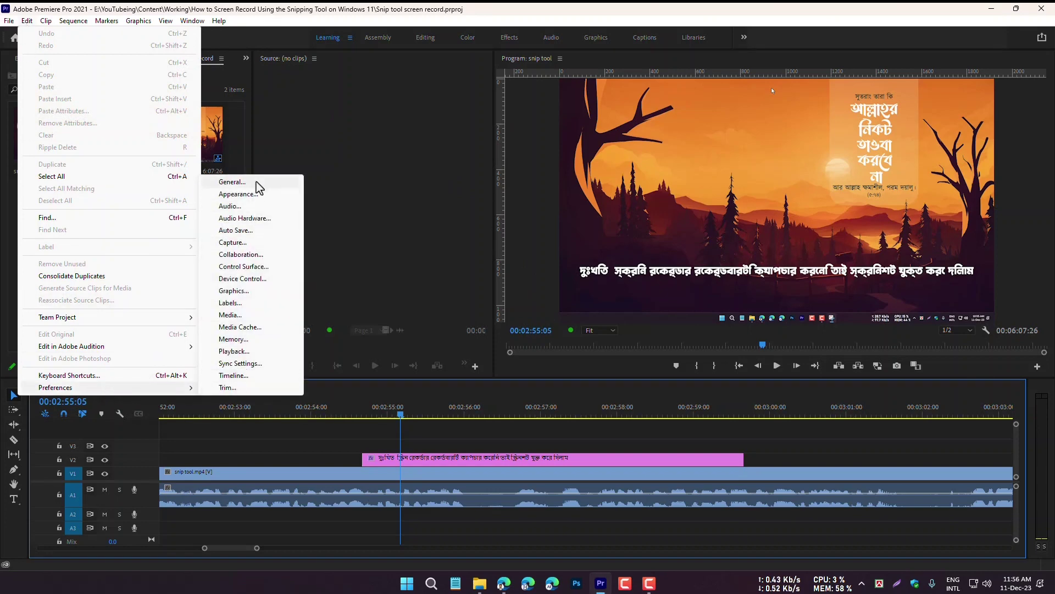
pyautogui.click(232, 292)
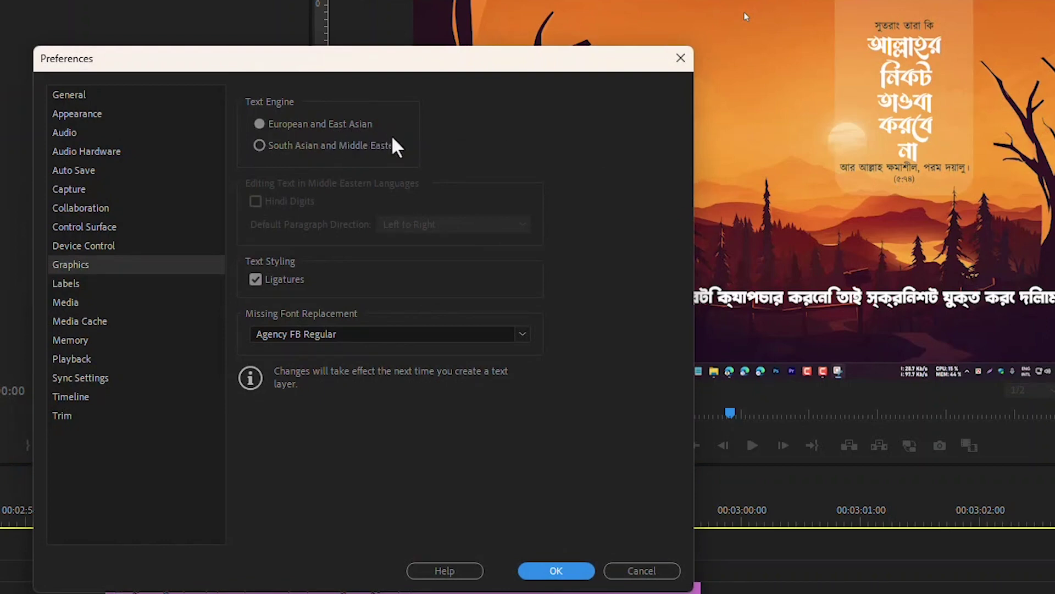
pyautogui.click(259, 146)
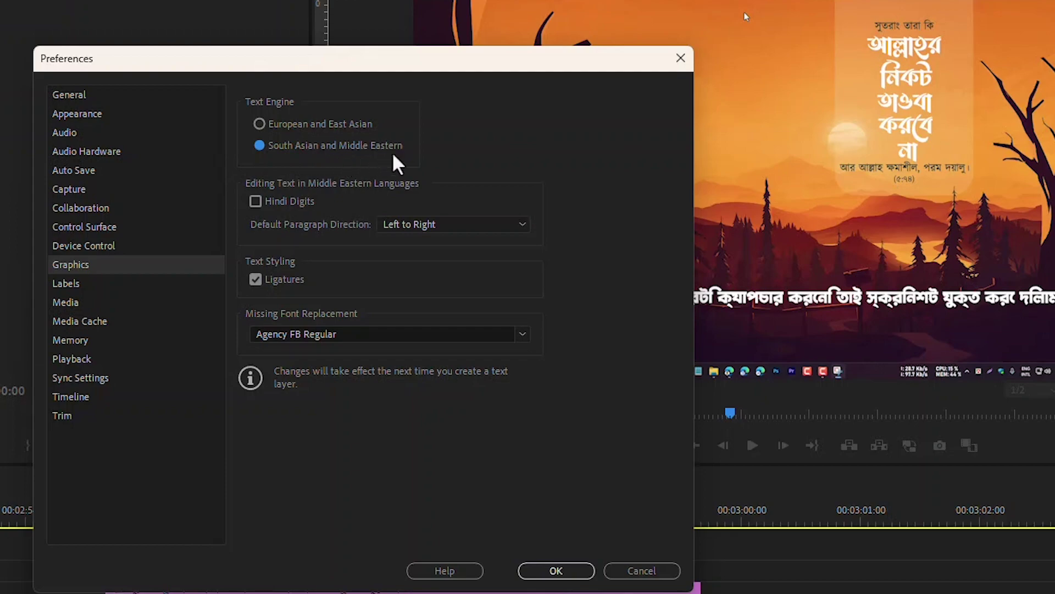
pyautogui.click(556, 572)
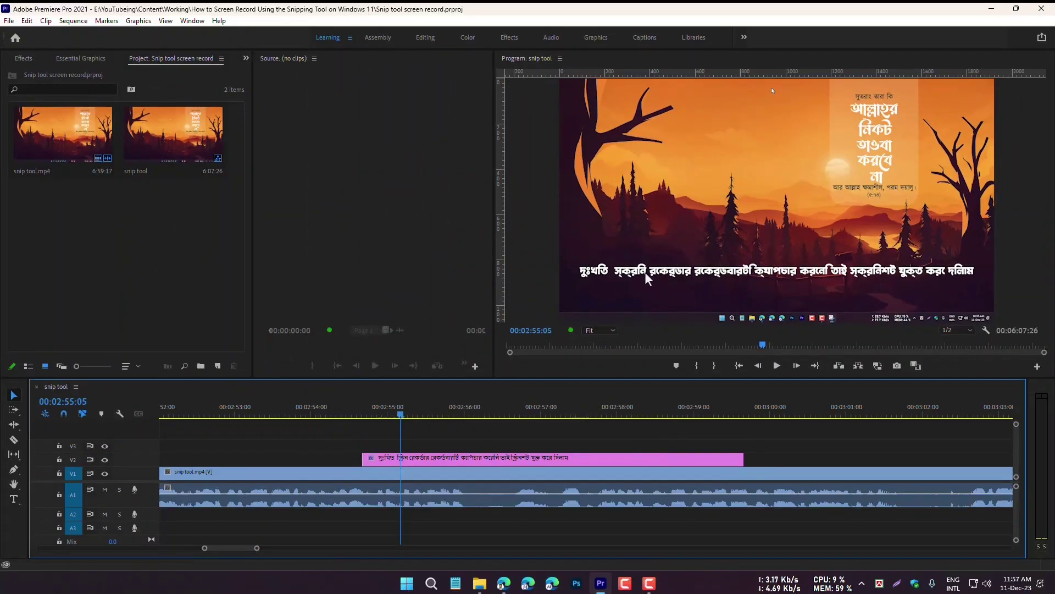
# - Replace the existing Bengali subtitle text in the video frame with "আমি" using the Type tool
pyautogui.press('t')
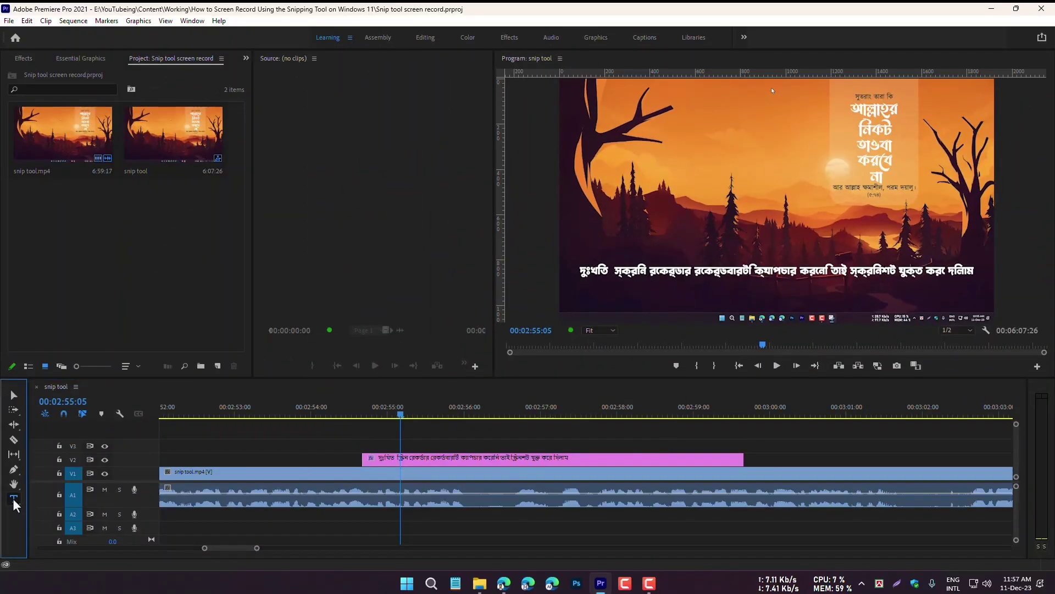
pyautogui.click(604, 266)
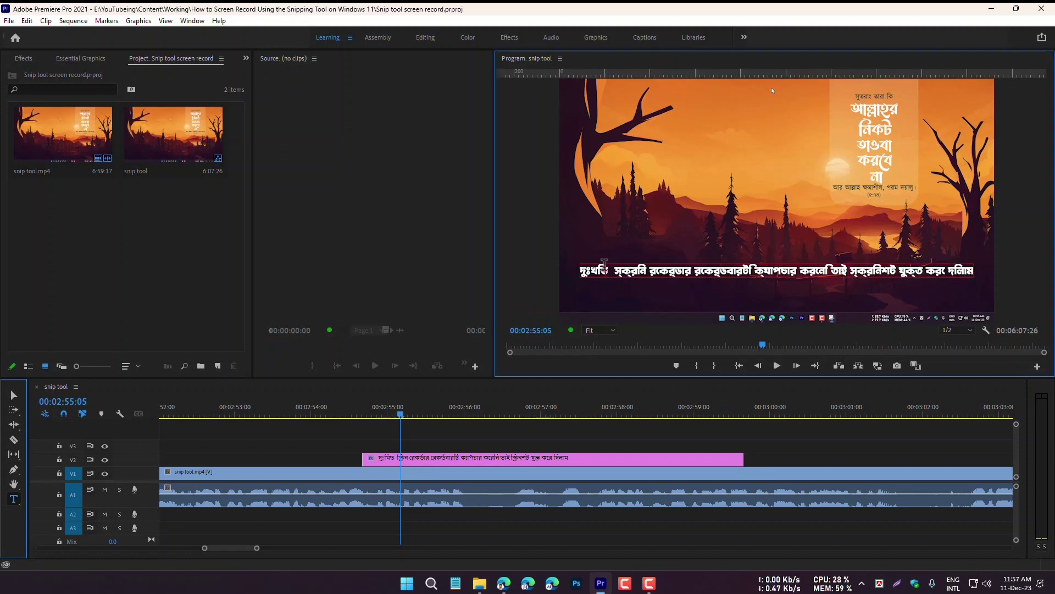
pyautogui.hotkey('ctrl', 'a')
pyautogui.press('BackSpace')
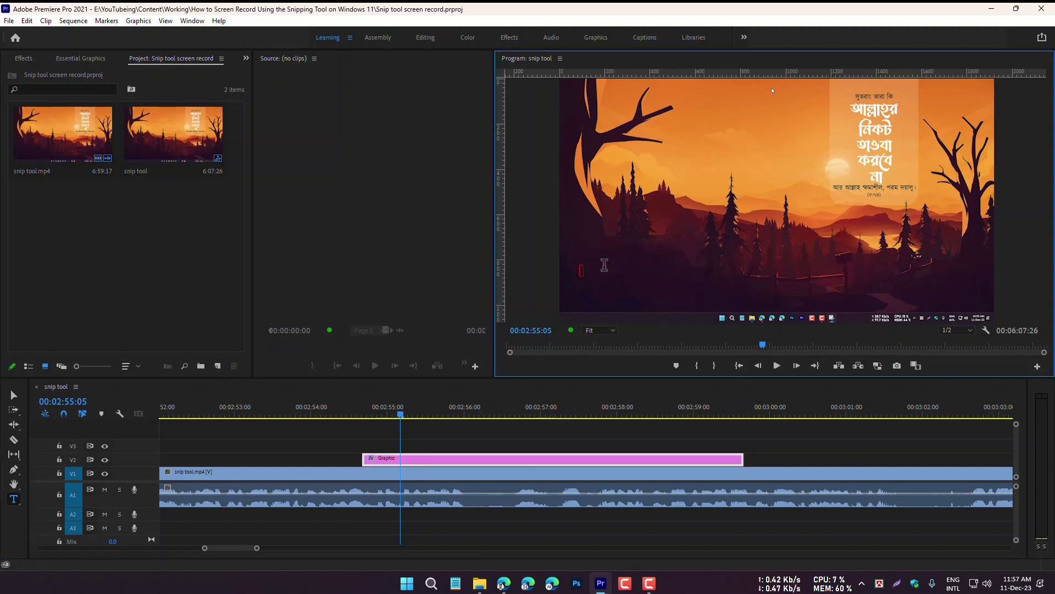
pyautogui.write('আমি')
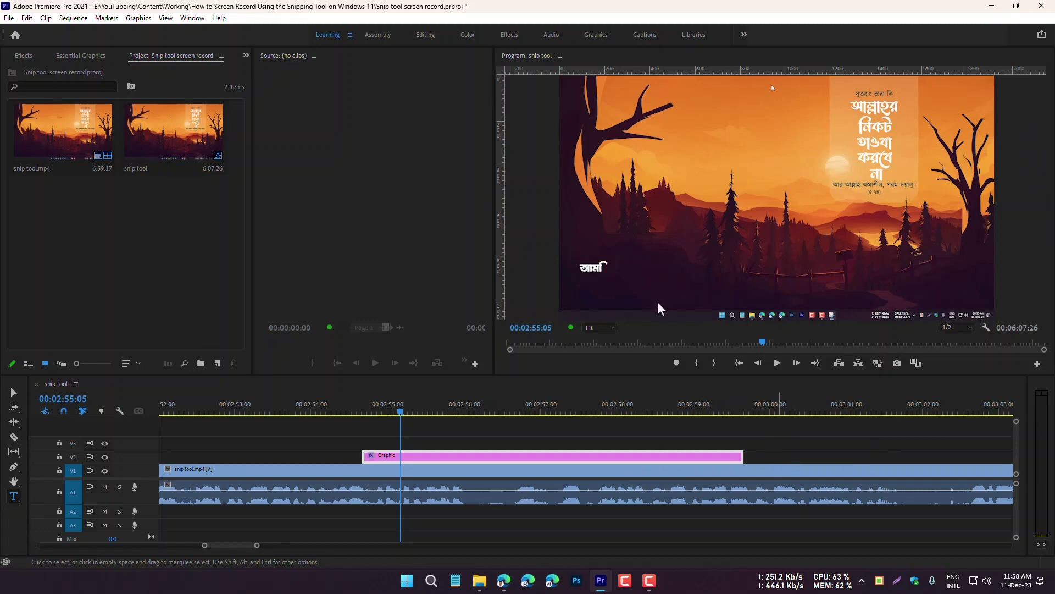
# - Close the program without saving the project changes so it can be restarted with the new text engine
pyautogui.click(1047, 9)
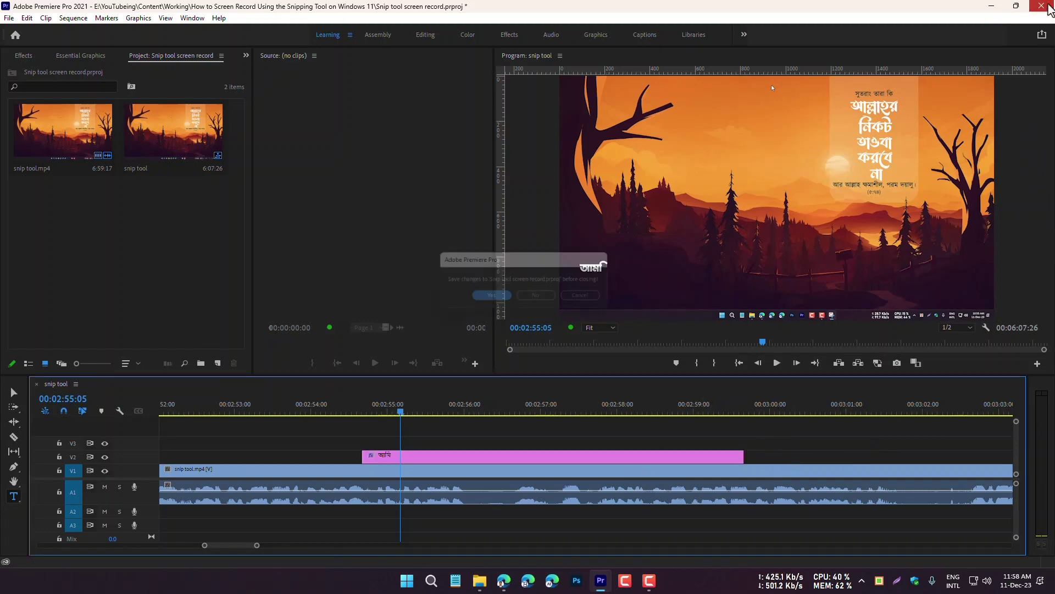
pyautogui.click(541, 300)
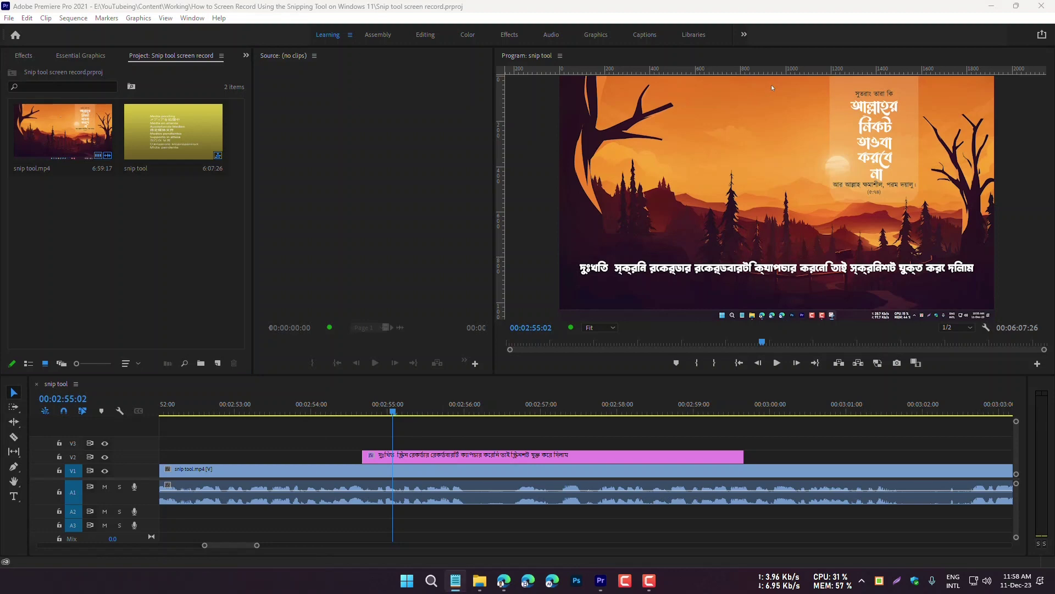
pyautogui.press('super')
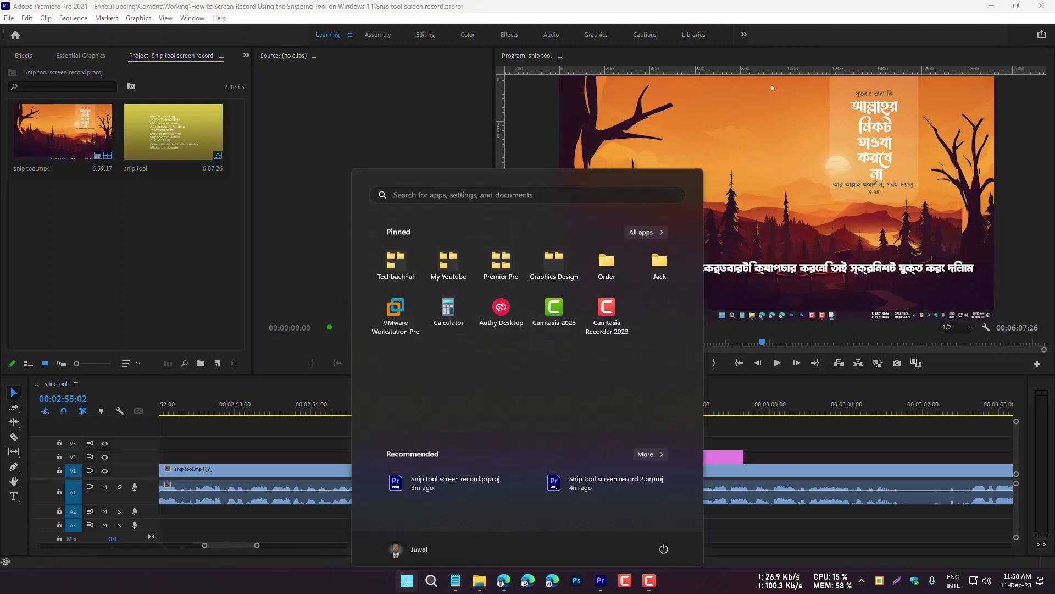
pyautogui.click(521, 444)
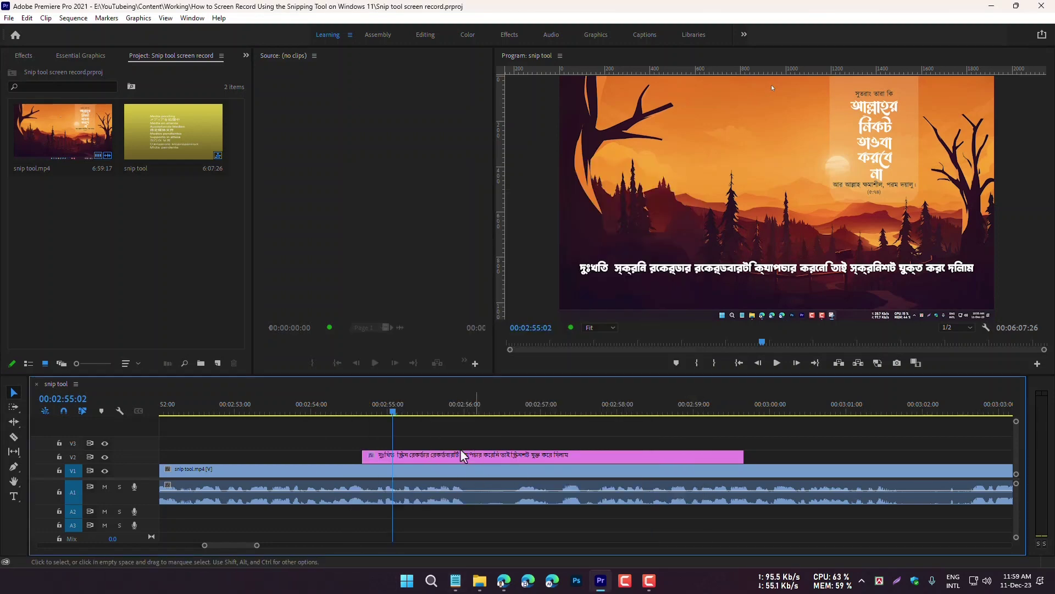
# - Replace the old subtitle graphic on V2 with a new text layer containing the pasted Bengali sentence
pyautogui.click(438, 457)
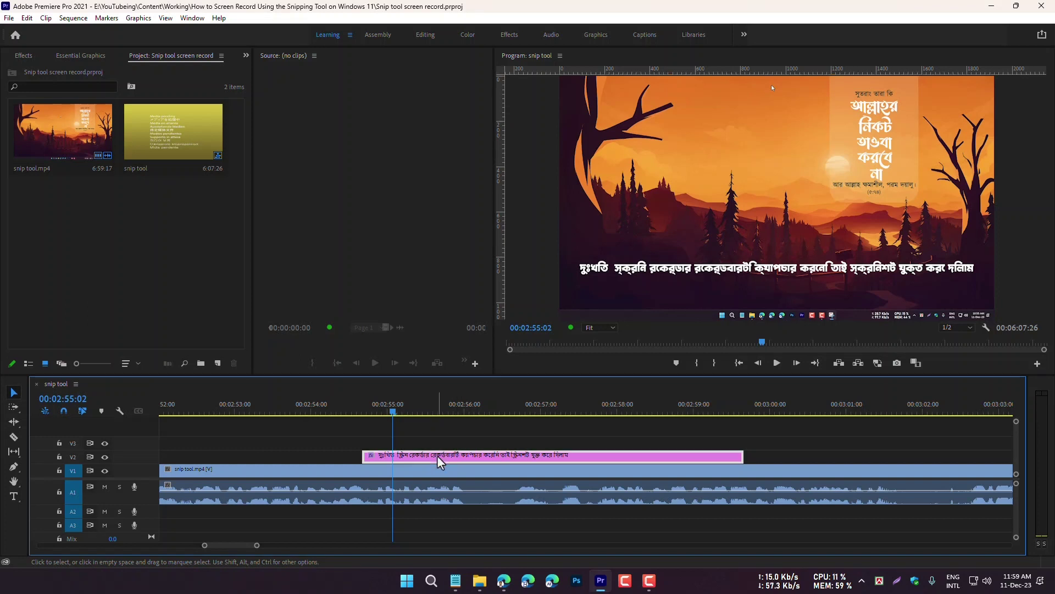
pyautogui.press('Delete')
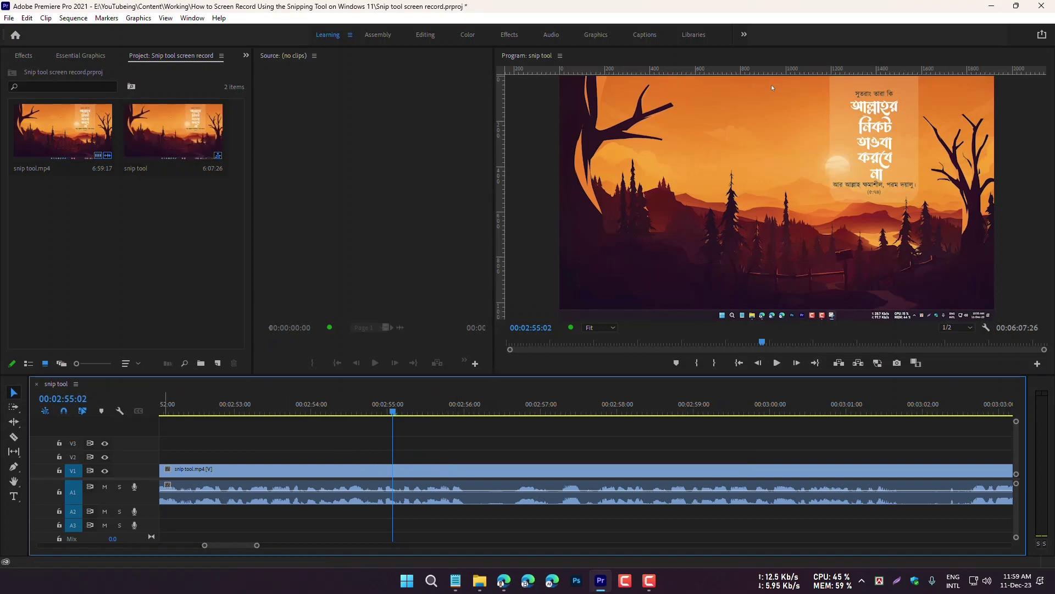
pyautogui.click(14, 496)
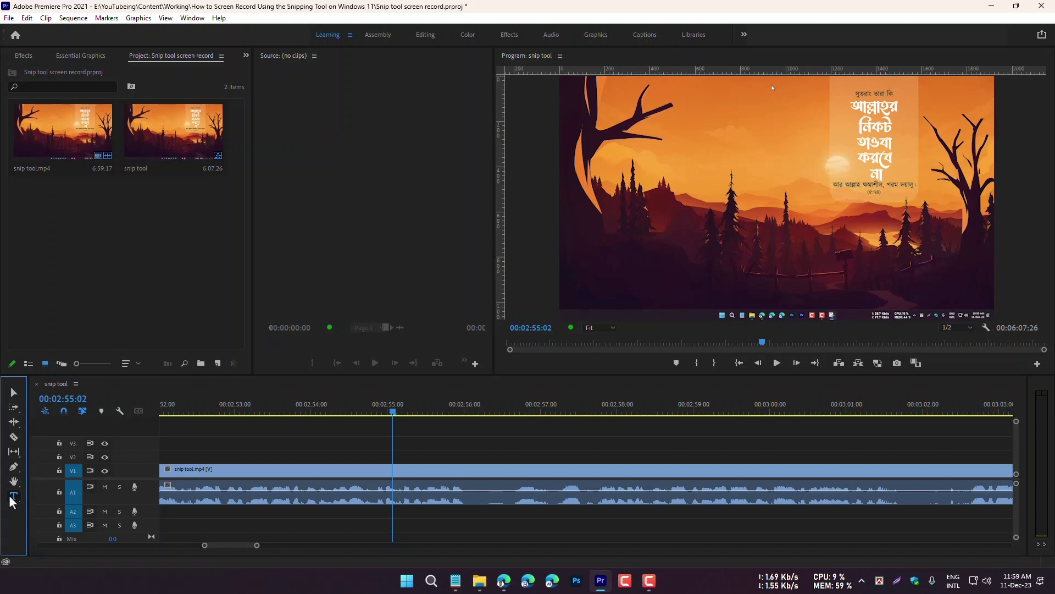
pyautogui.click(757, 244)
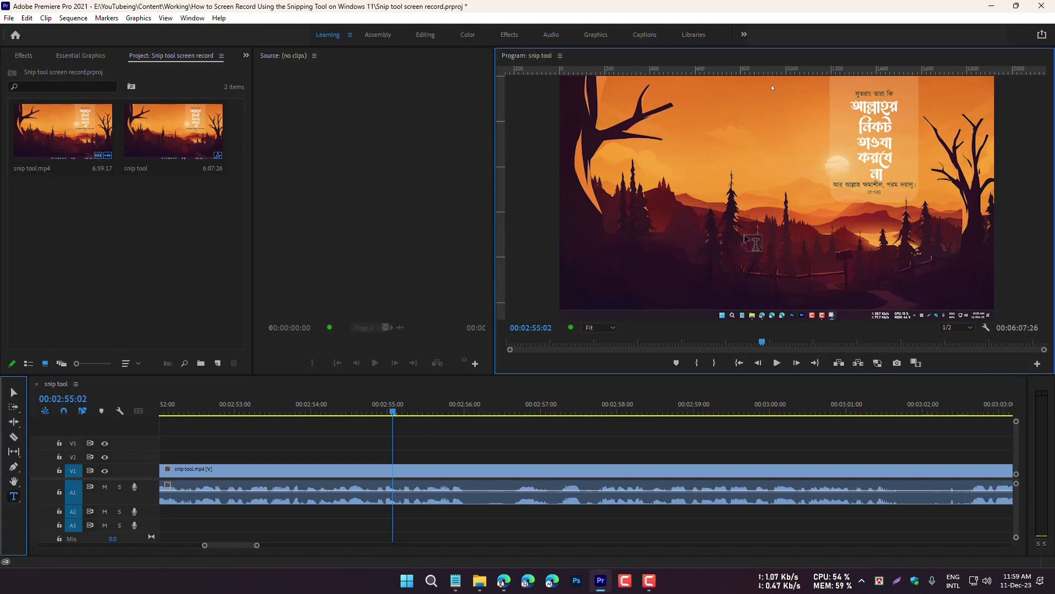
pyautogui.click(755, 242)
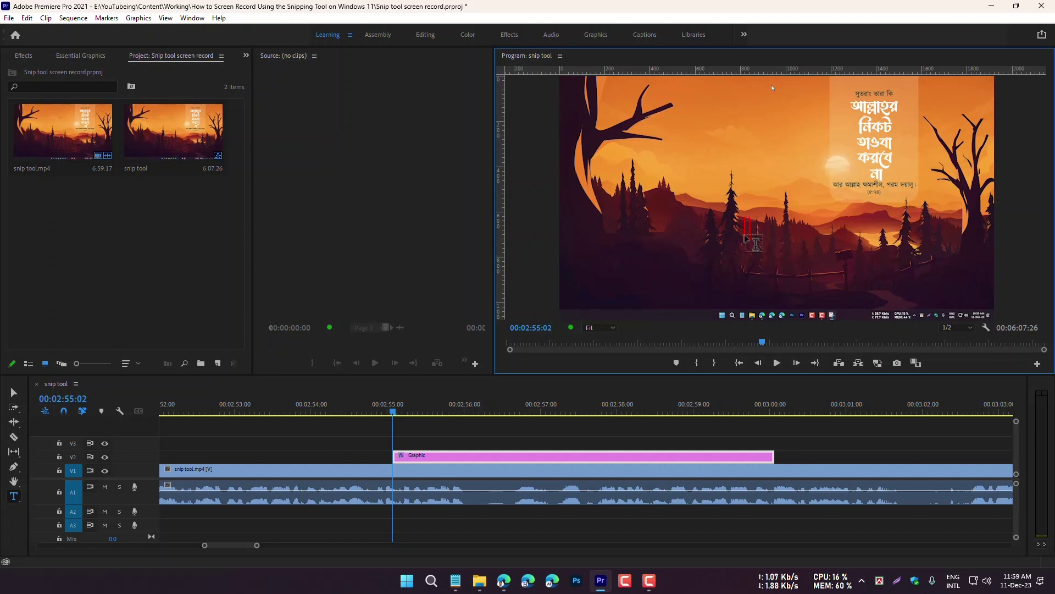
pyautogui.hotkey('ctrl', 'v')
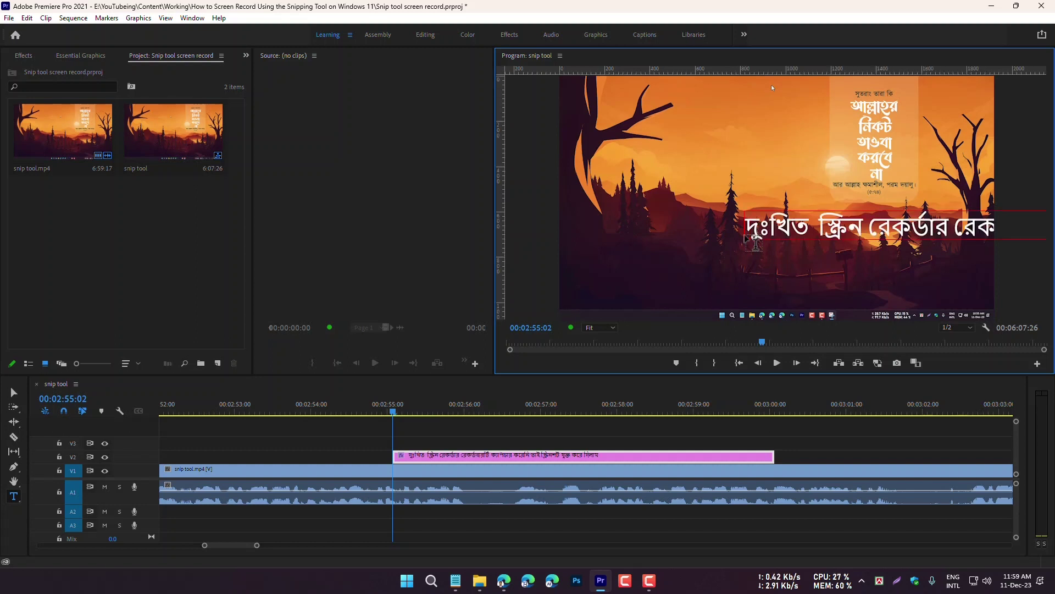
# - Centre-align the new subtitle text, centre it horizontally in the frame, and set its font size to 47
pyautogui.press('Right')
pyautogui.press('Right')
pyautogui.press('Right')
pyautogui.press('Right')
pyautogui.press('Right')
pyautogui.click(81, 56)
pyautogui.click(29, 349)
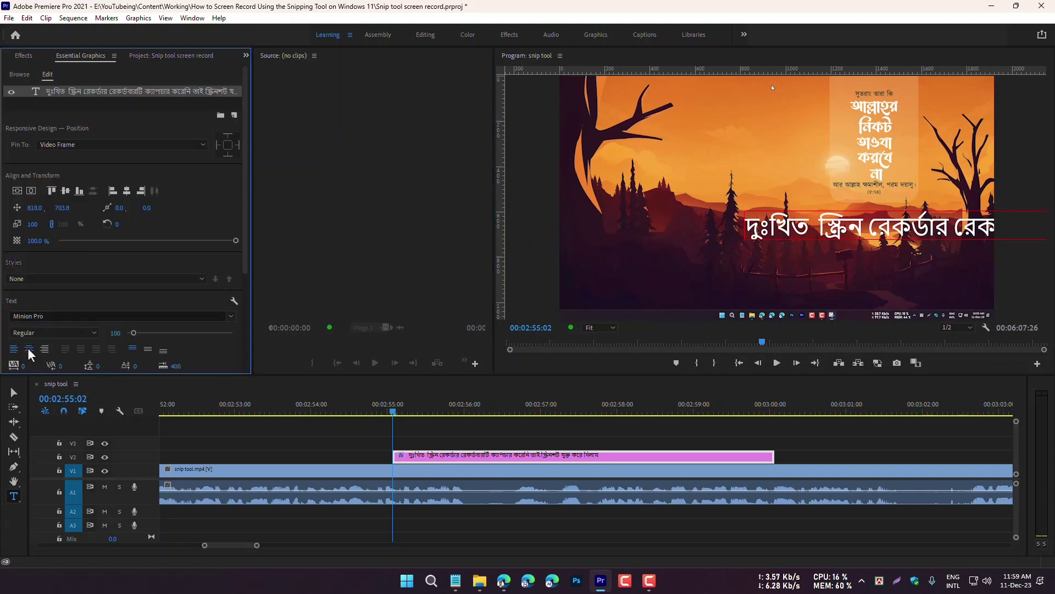
pyautogui.click(30, 193)
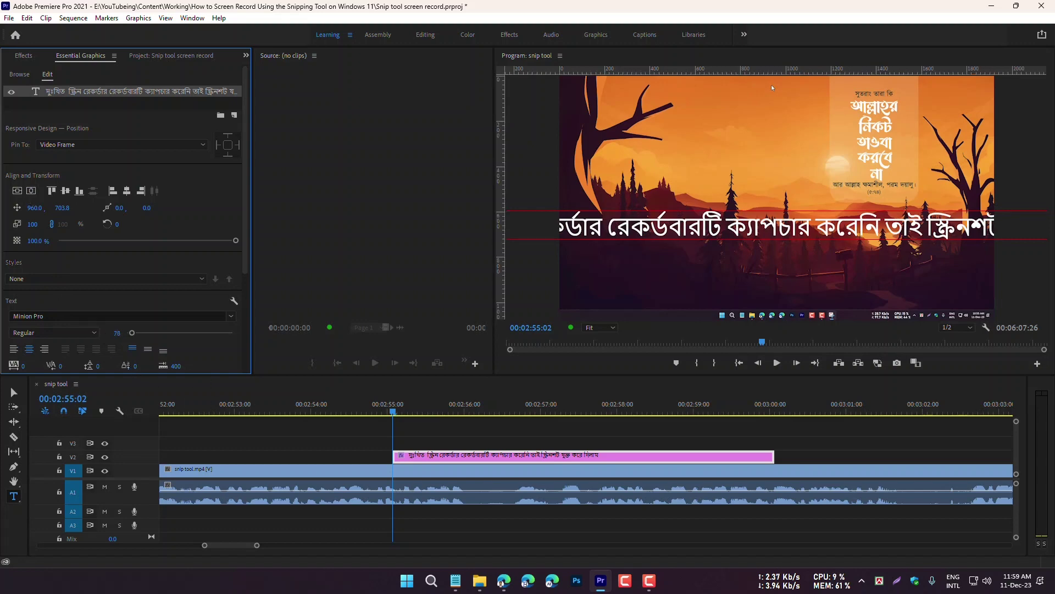
pyautogui.hotkey('ctrl', 'z')
pyautogui.click(416, 412)
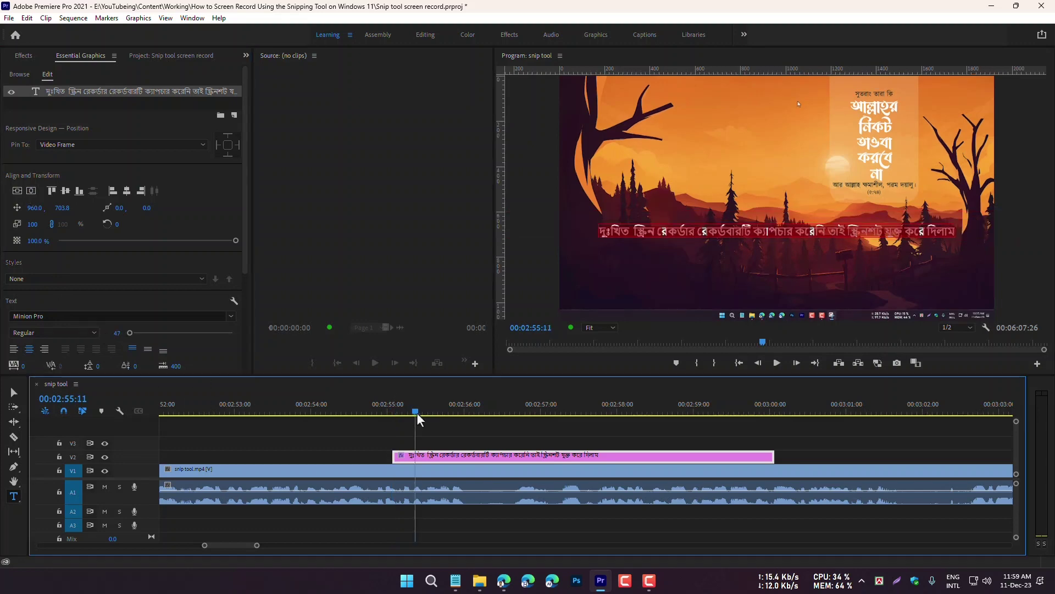
pyautogui.click(18, 392)
pyautogui.click(358, 449)
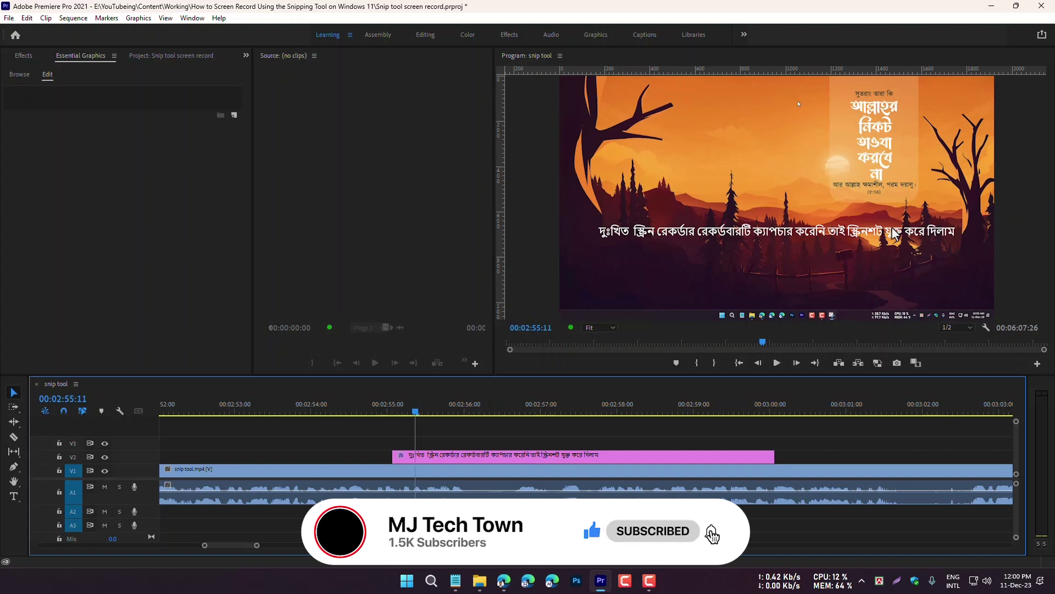
# - Switch to the browser, look through FontBD's free Bengali fonts page and minimise its chat popup
pyautogui.press('F10')
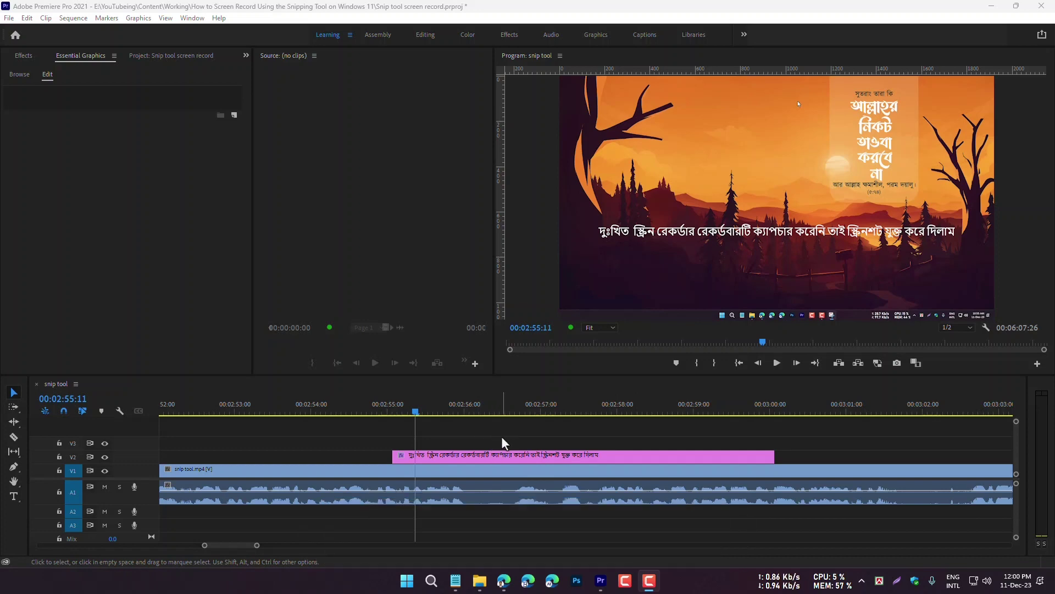
pyautogui.click(504, 584)
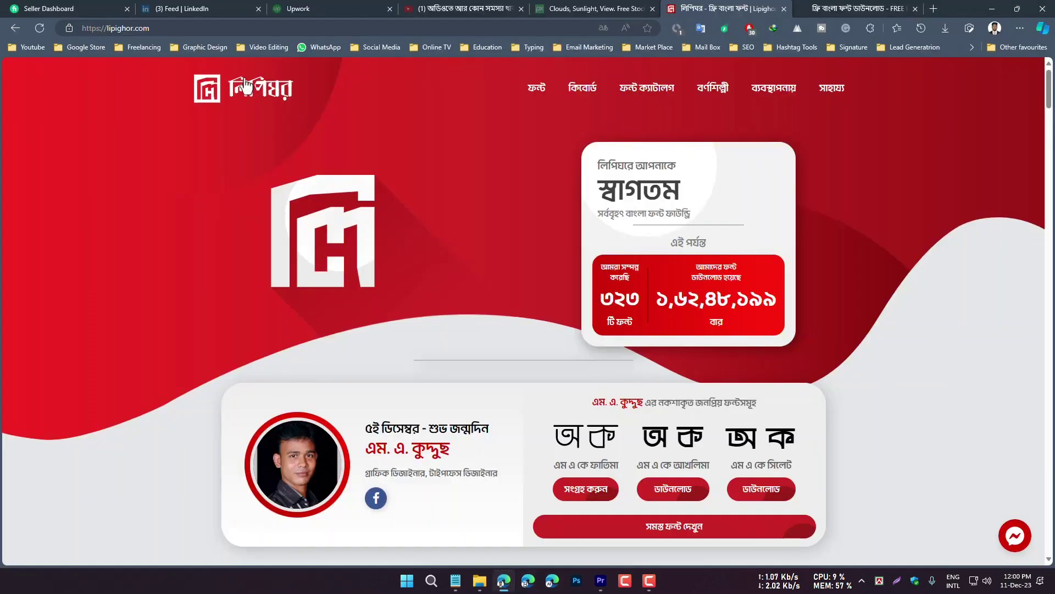
pyautogui.click(847, 15)
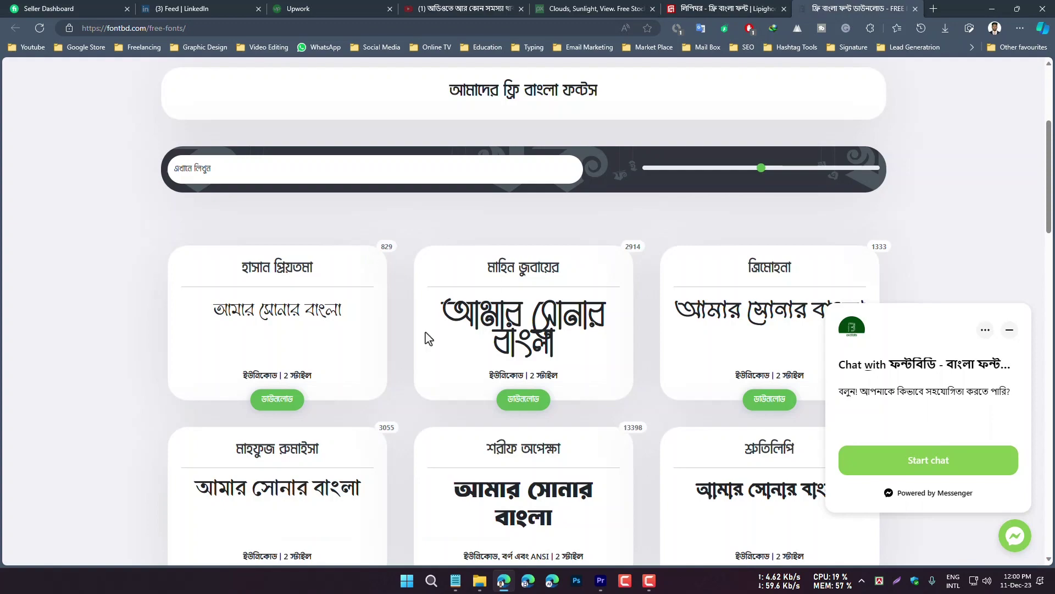
pyautogui.scroll(-12, 428, 338)
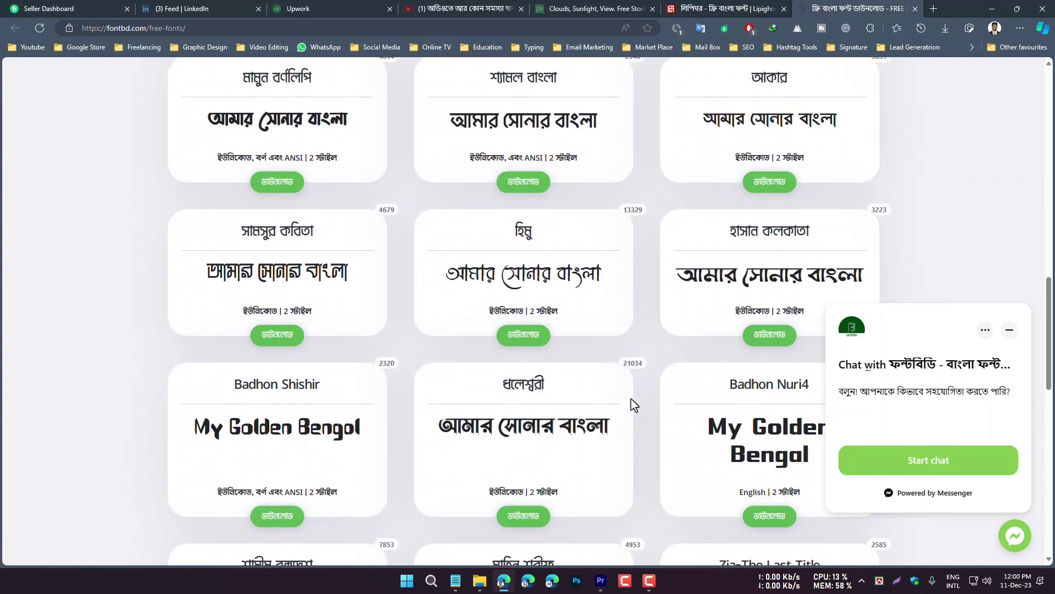
pyautogui.scroll(-5, 631, 399)
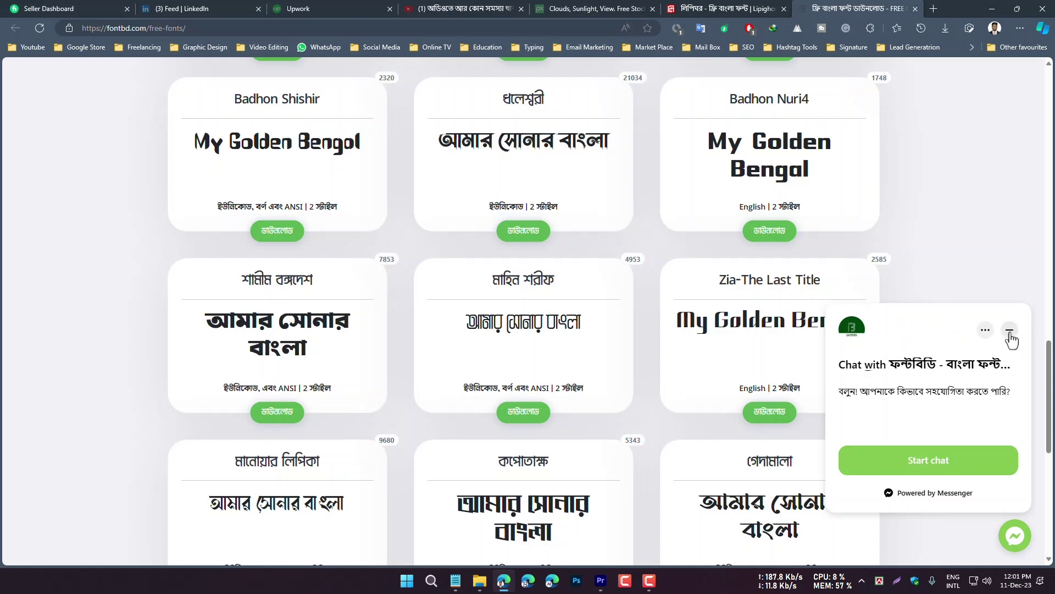
pyautogui.click(1009, 331)
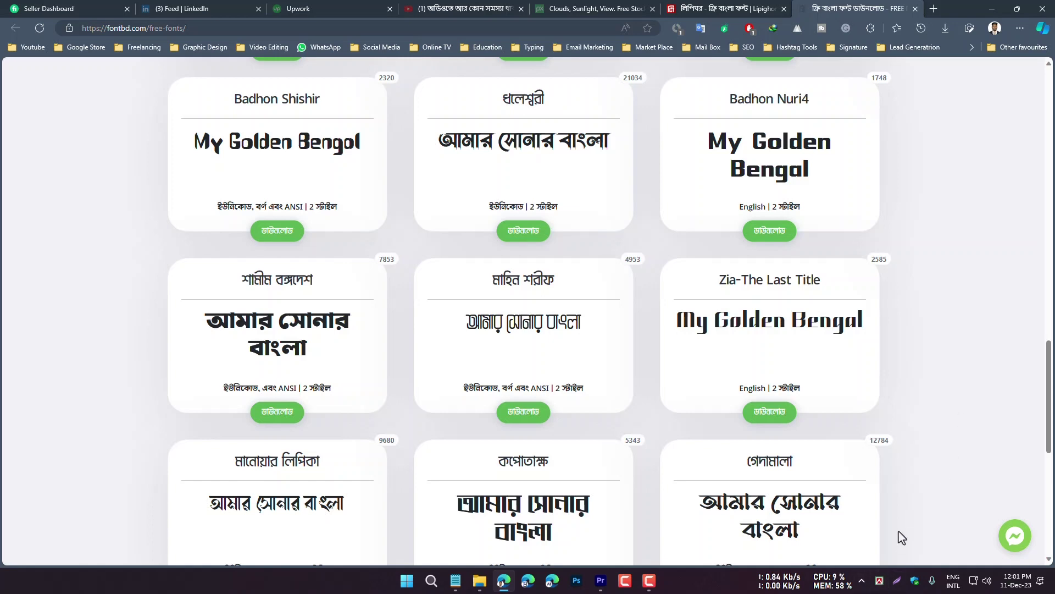
# - Download the শ্যামল বাংলা (Shaymol Bangla) font from its FontBD page
pyautogui.scroll(5, 494, 396)
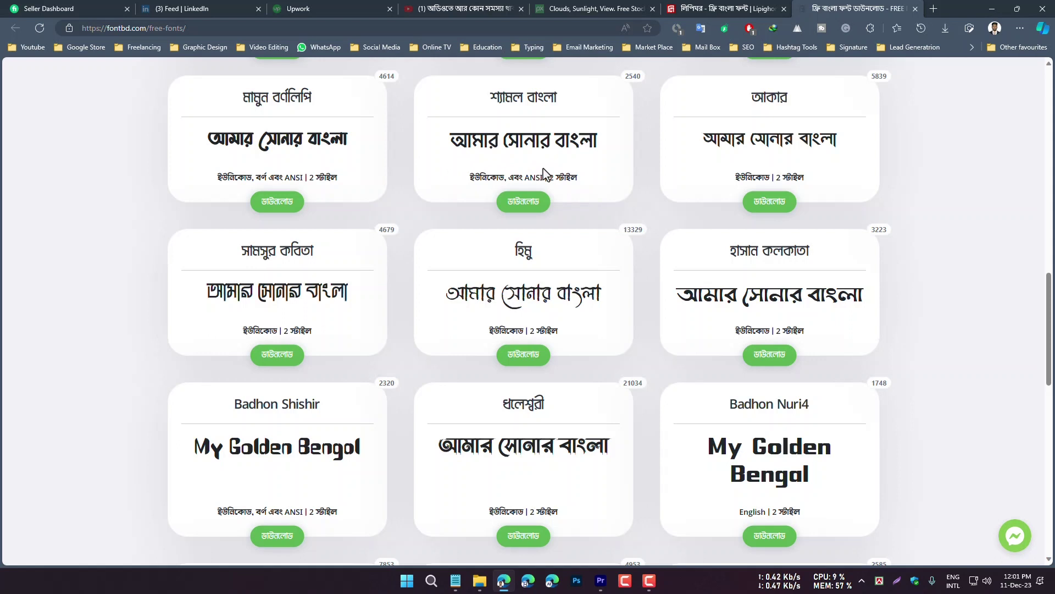
pyautogui.click(522, 202)
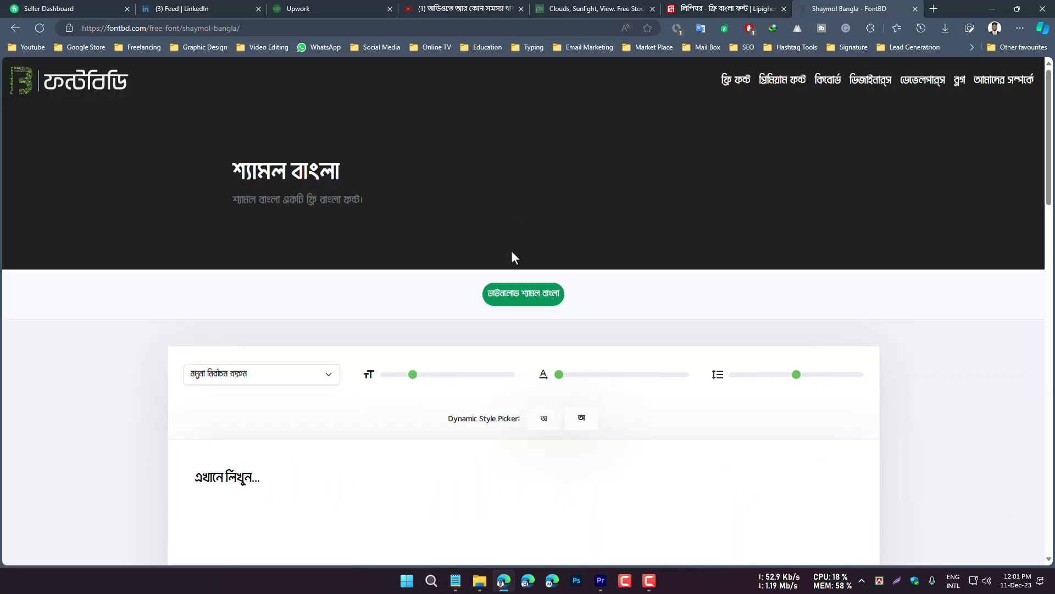
pyautogui.click(520, 301)
pyautogui.click(528, 335)
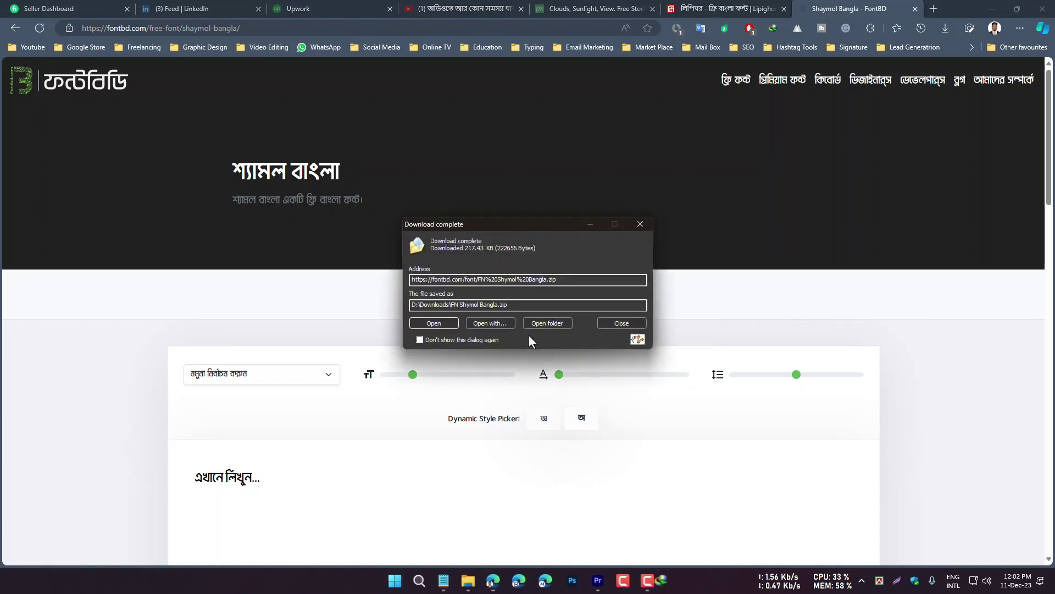
# - Show the downloaded FN Shymol Bangla.zip in its folder and extract the whole archive to the default destination
pyautogui.click(556, 323)
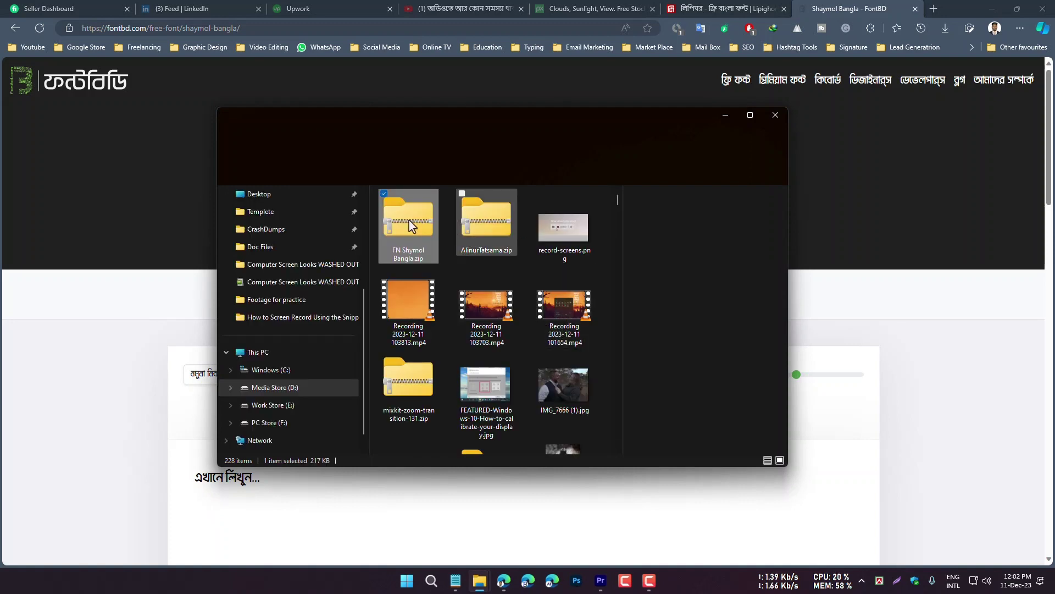
pyautogui.rightClick(409, 222)
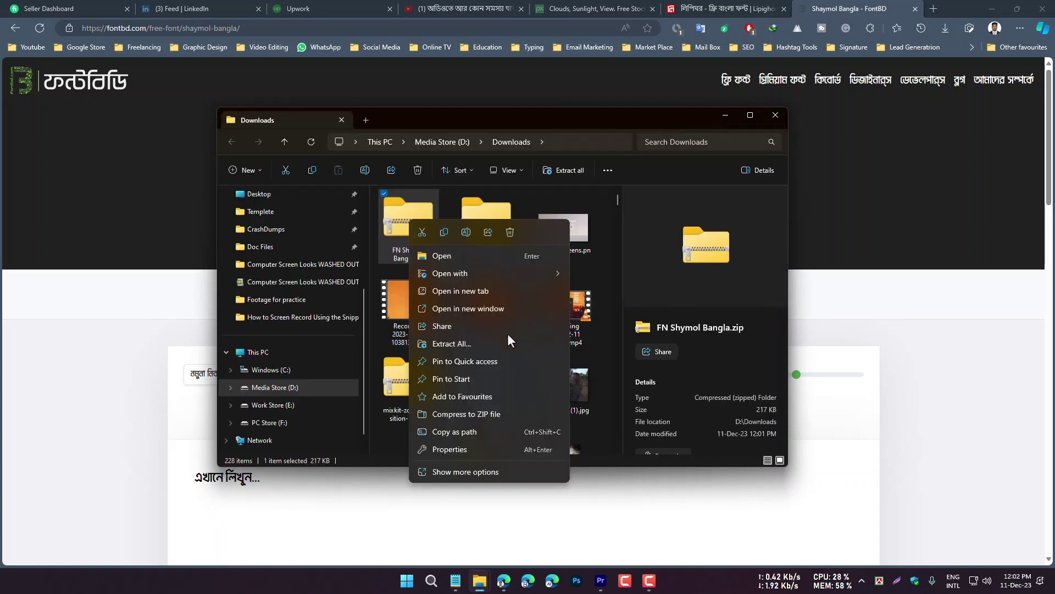
pyautogui.click(466, 344)
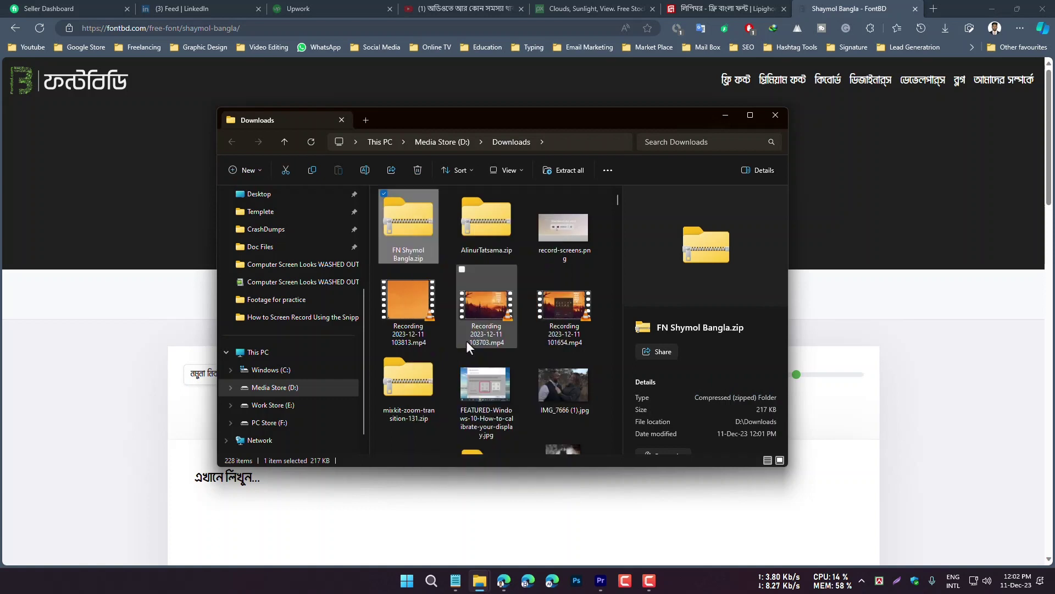
pyautogui.click(627, 395)
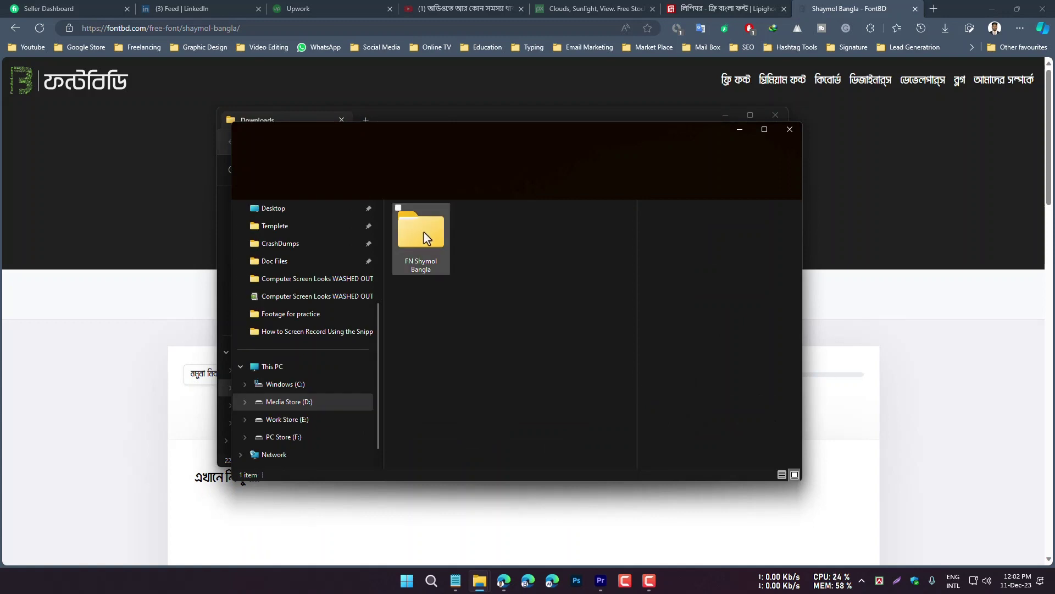
# - Install the FN Shaymol Bangla Unicodee.ttf font from the Unicode subfolder of the extracted FN Shymol Bangla folder
pyautogui.click(427, 232)
pyautogui.doubleClick(427, 233)
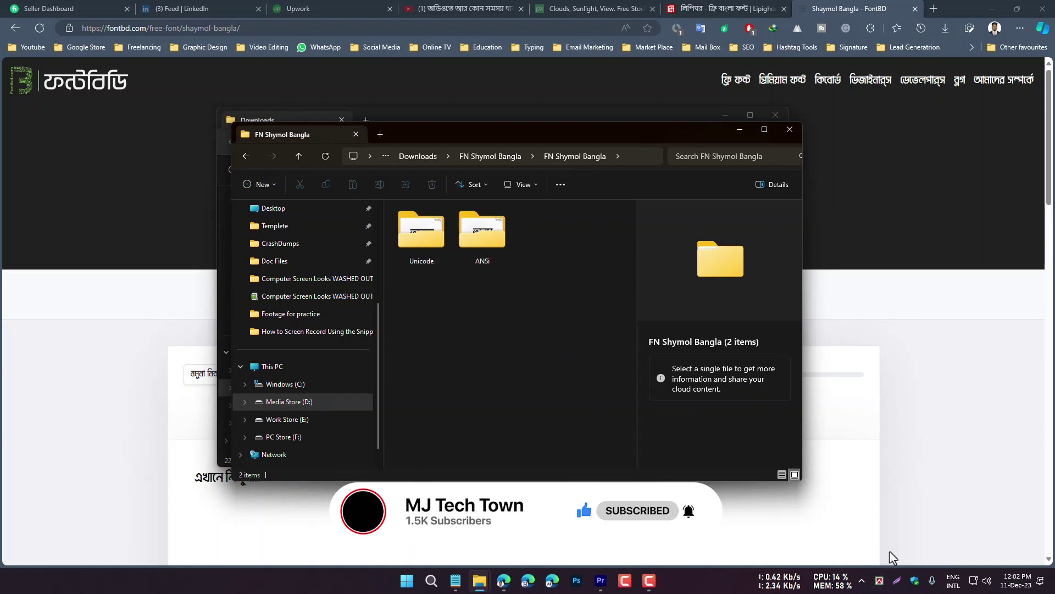
pyautogui.doubleClick(413, 246)
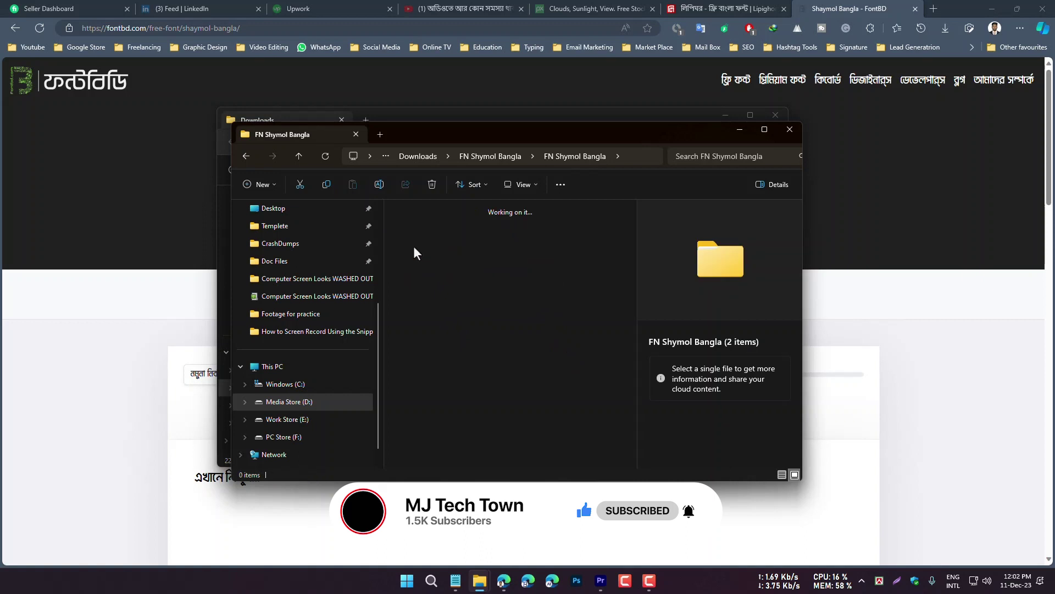
pyautogui.click(481, 234)
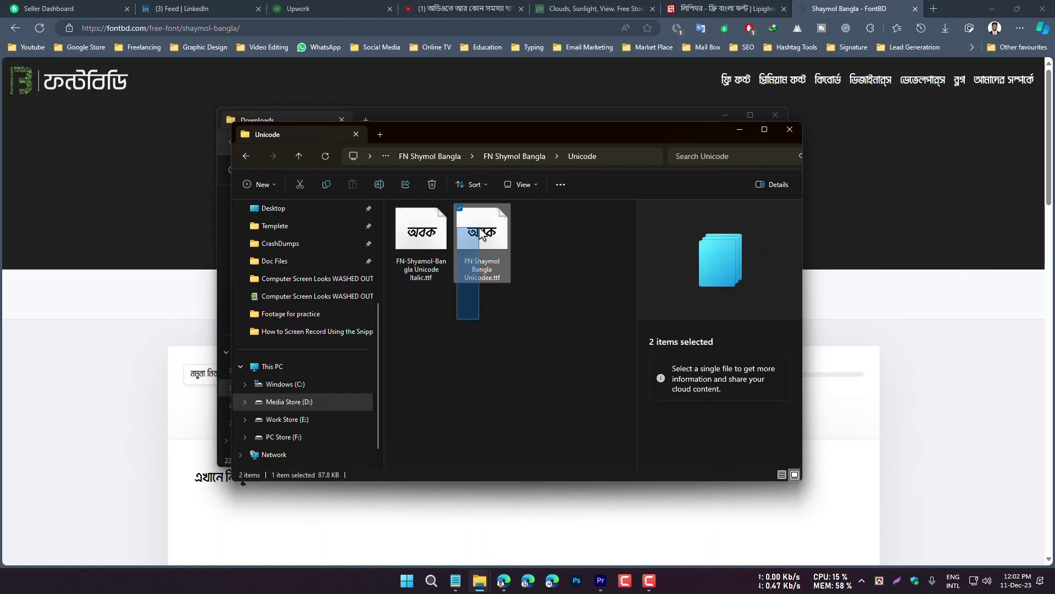
pyautogui.rightClick(481, 234)
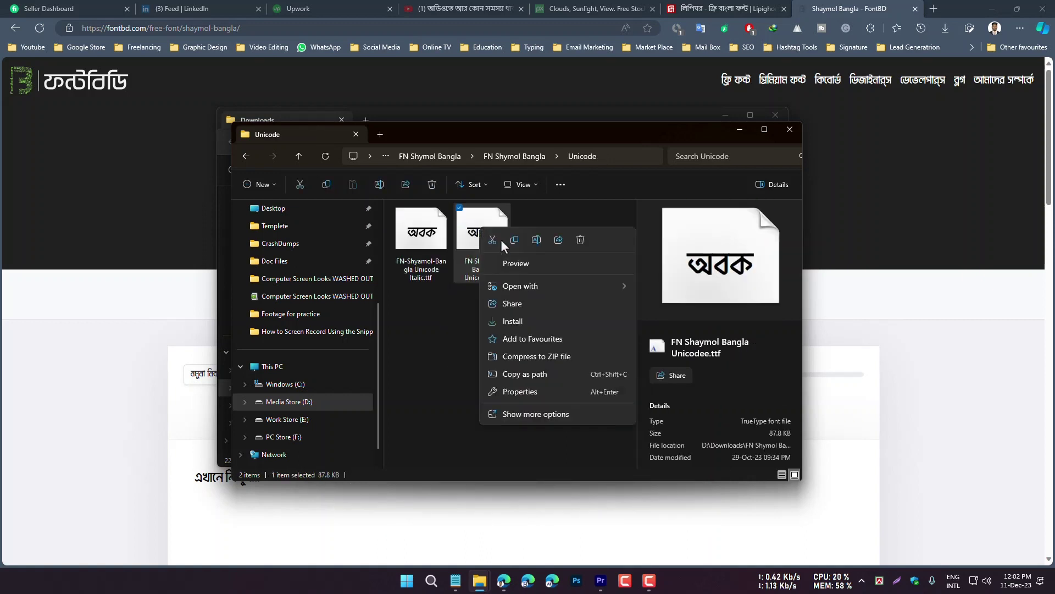
pyautogui.click(520, 321)
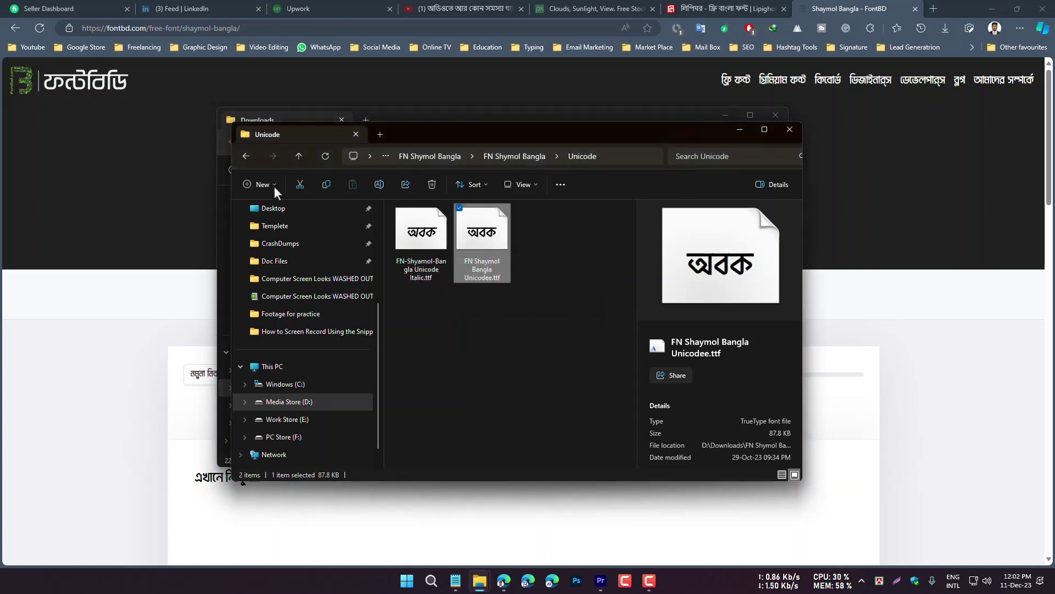
# - Go back to the font's parent folder and examine the FN-Shyamol-Bangla-ANSI.ttf file in the ANSi subfolder
pyautogui.click(243, 157)
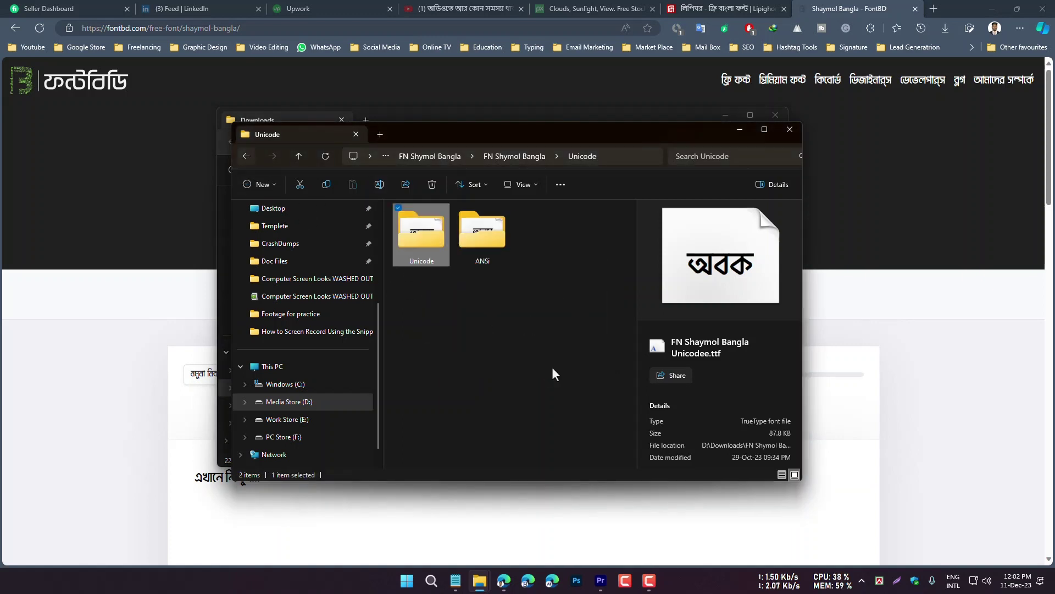
pyautogui.doubleClick(487, 232)
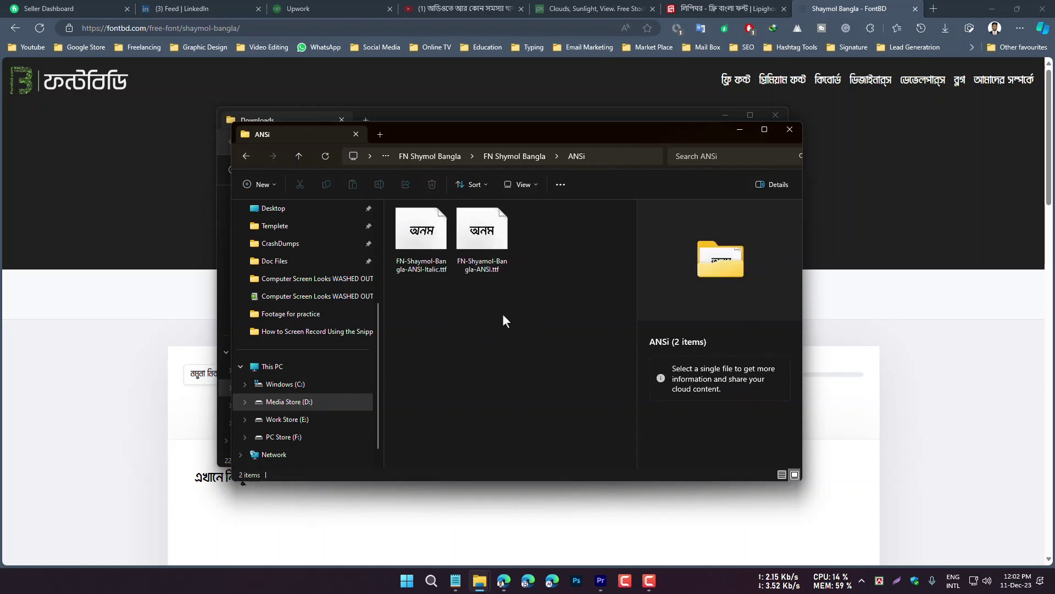
pyautogui.click(482, 238)
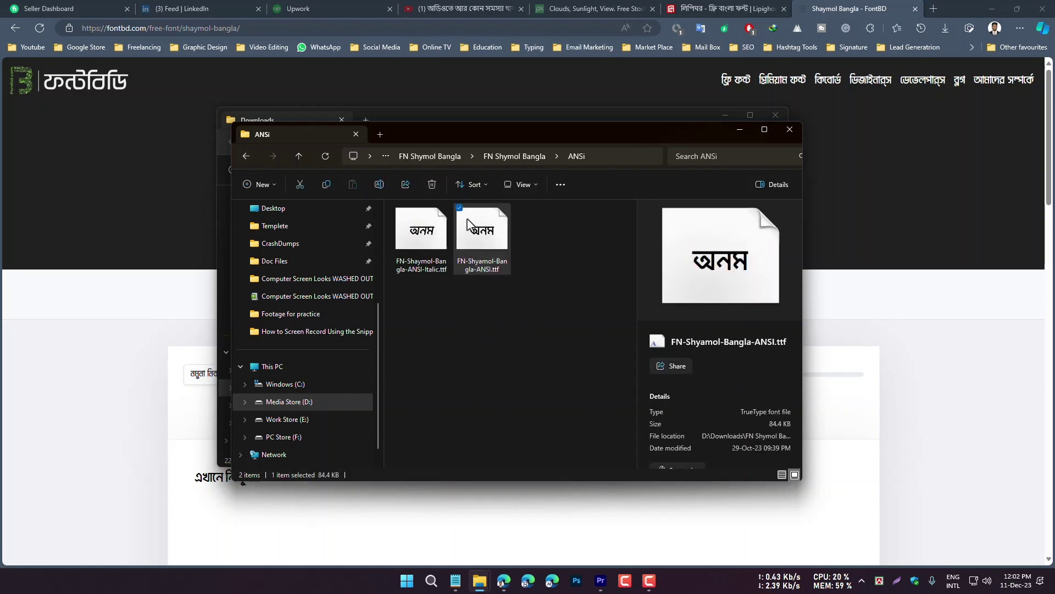
pyautogui.rightClick(469, 219)
pyautogui.click(622, 204)
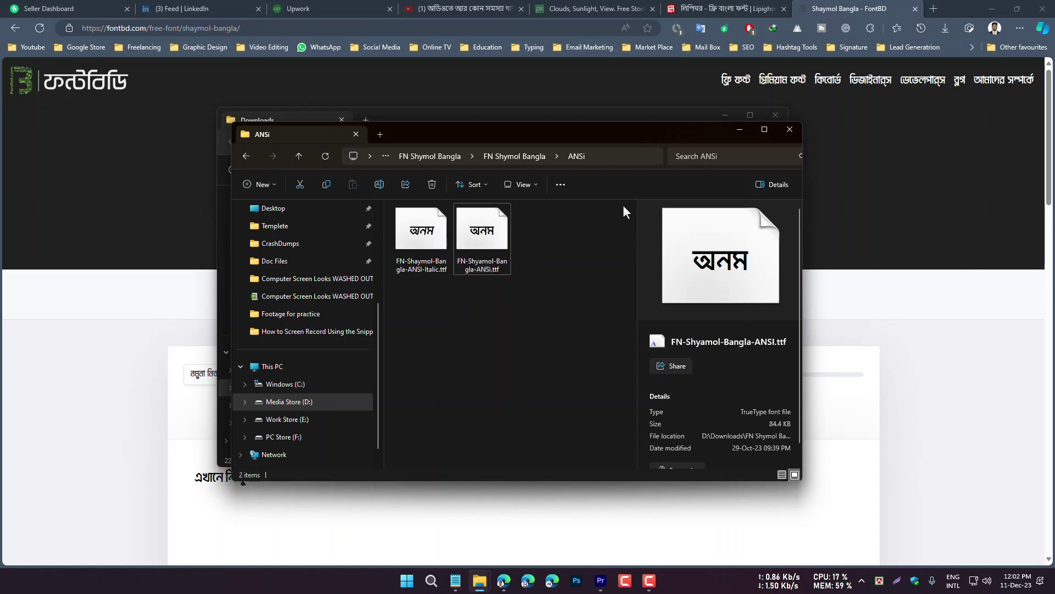